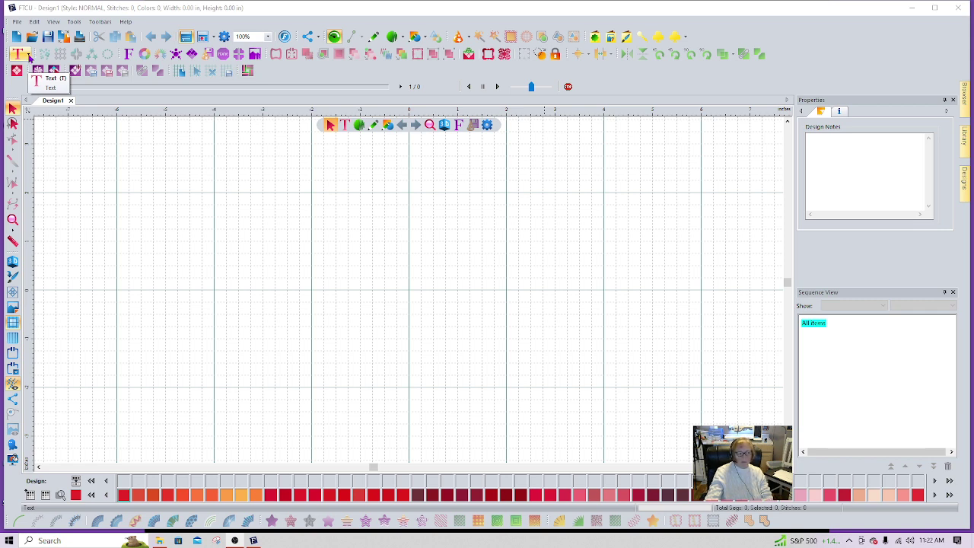
Place a new text object on the empty design page using the standard Text tool
click(28, 56)
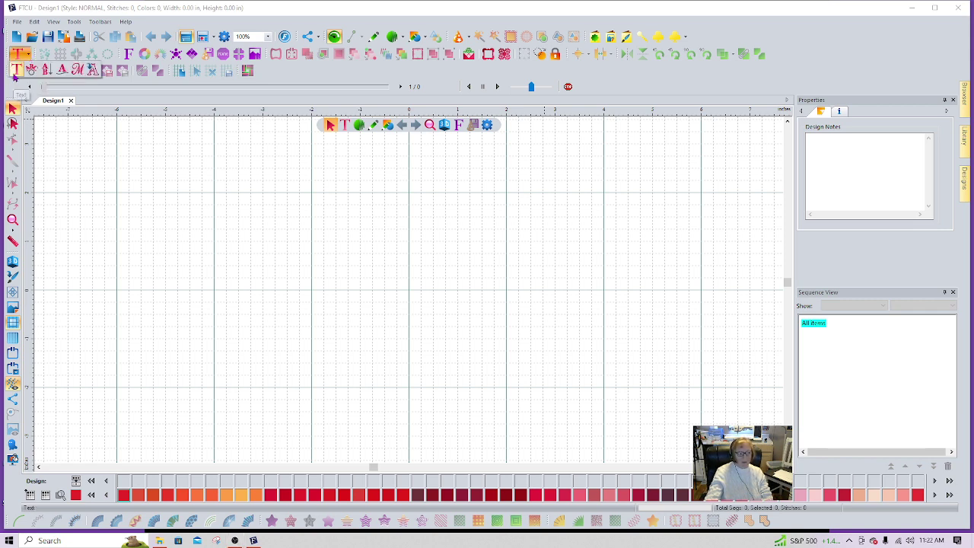
click(14, 71)
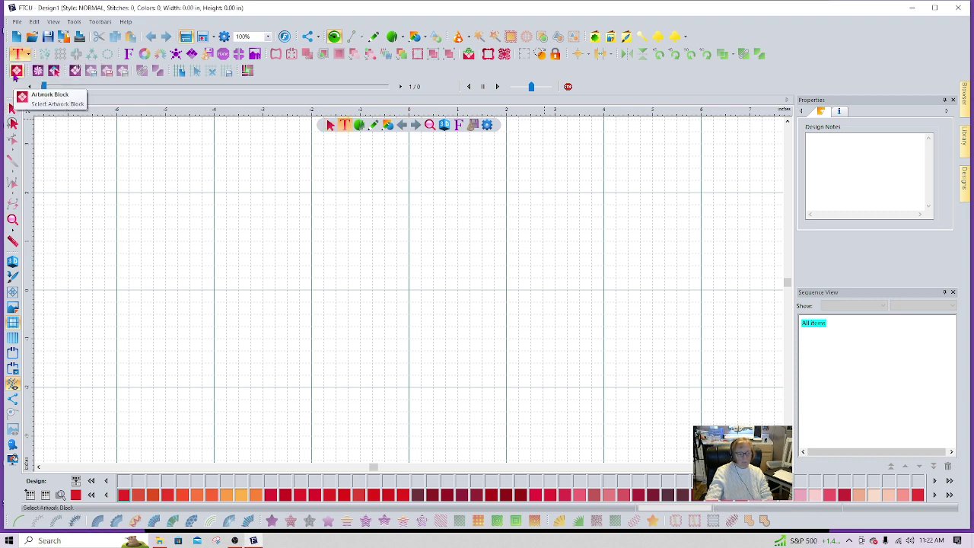
click(372, 254)
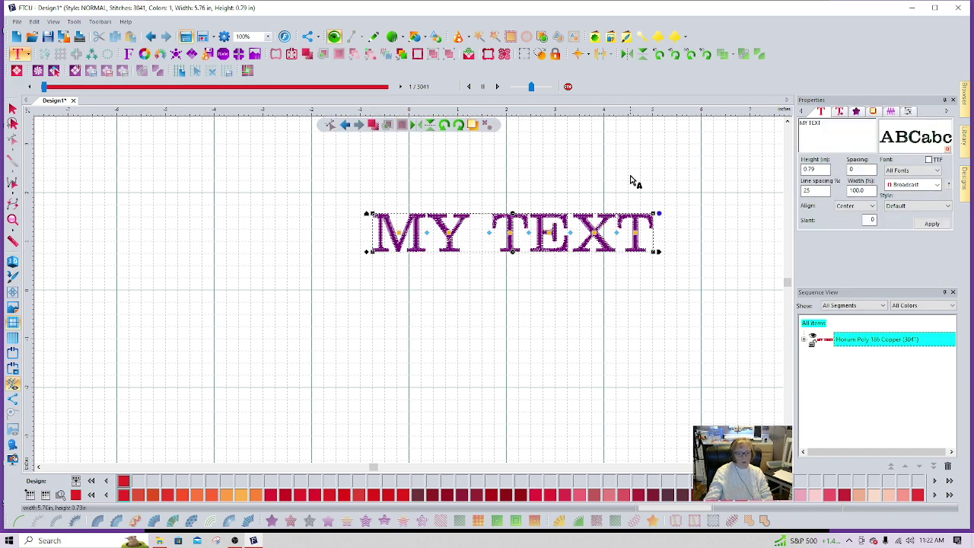
Replace the placeholder wording of the text object with the first name in capital letters
click(830, 129)
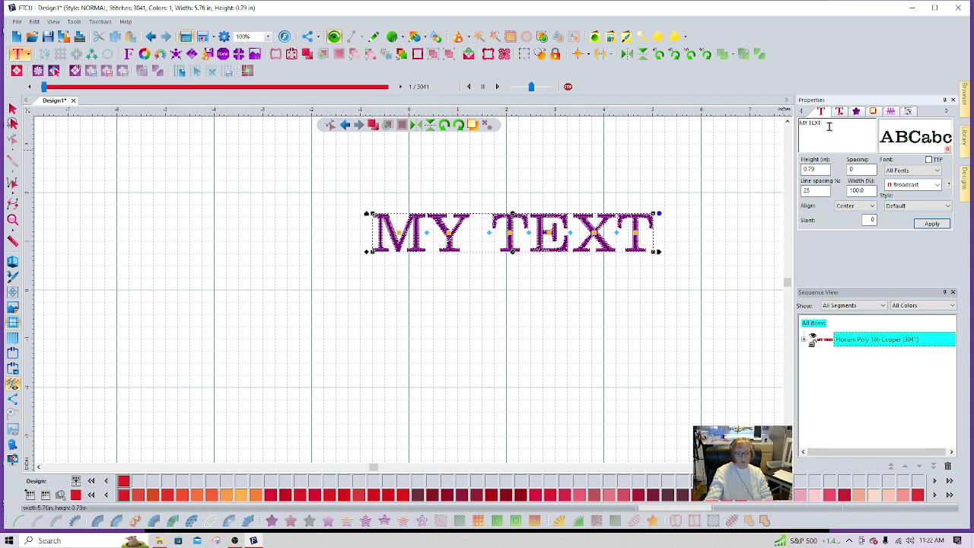
key(BackSpace)
key(BackSpace)
key(BackSpace)
key(BackSpace)
key(BackSpace)
key(BackSpace)
key(BackSpace)
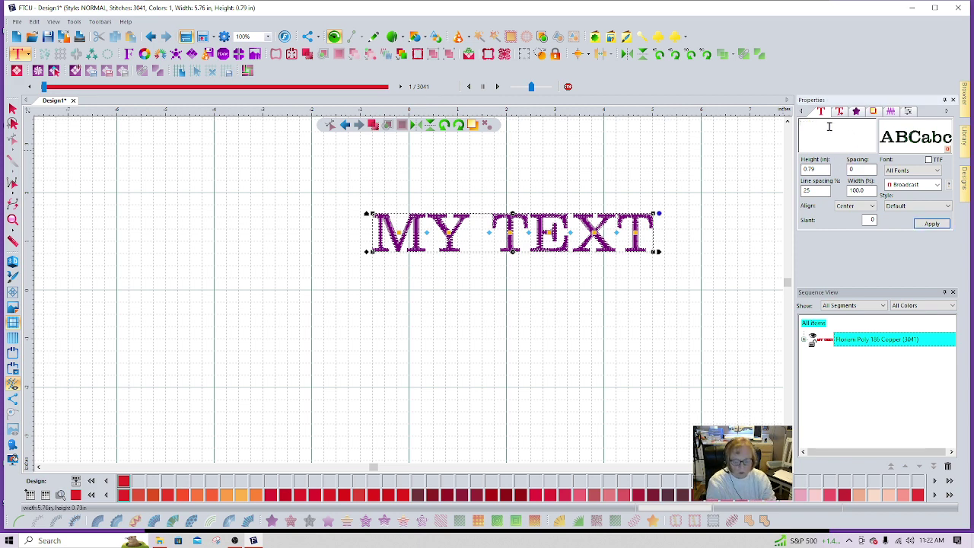
text(Ji)
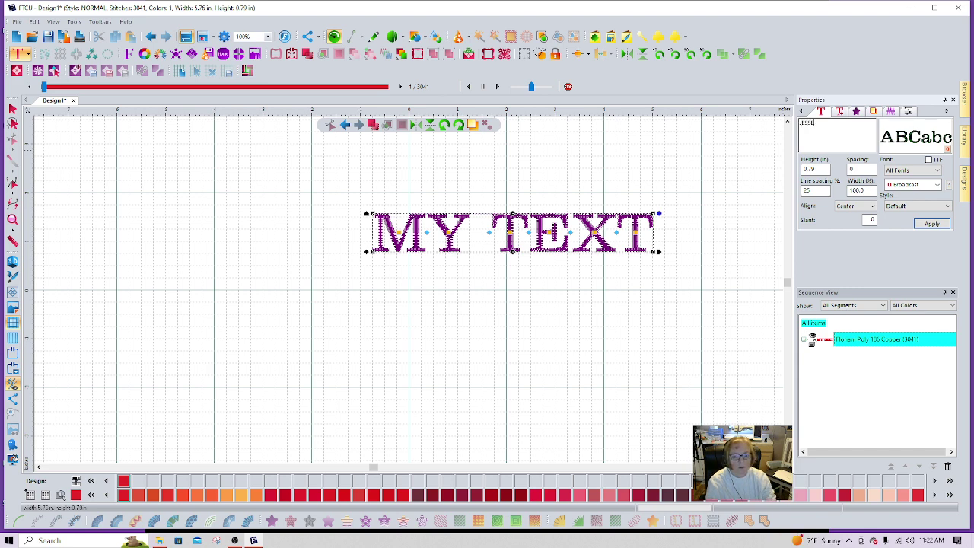
Set the lettering height to 1 in, choose the Broadcast font and apply the settings to the text
click(821, 168)
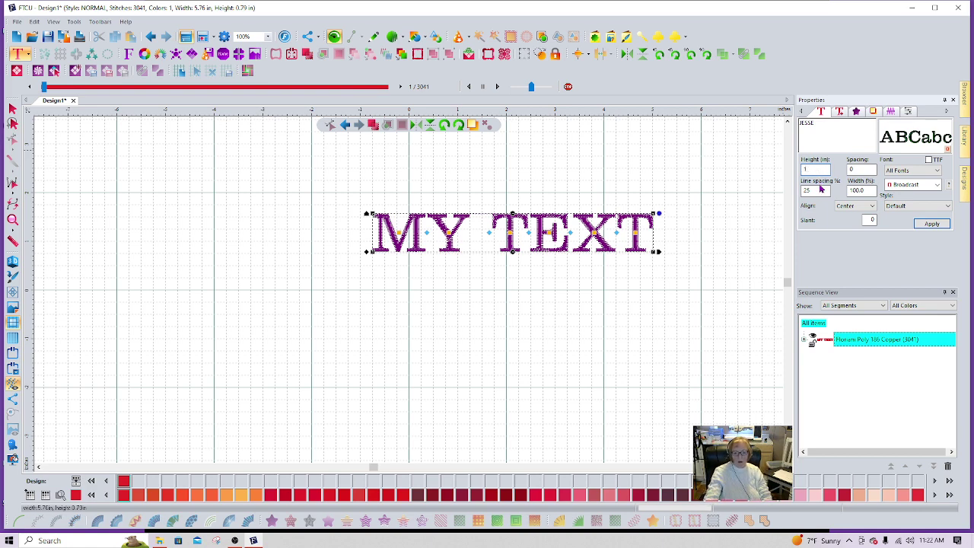
click(938, 185)
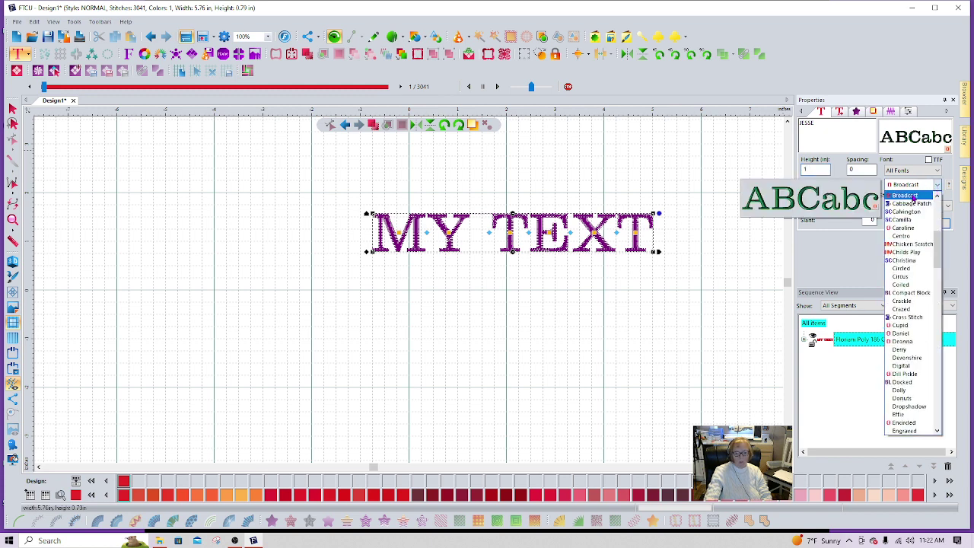
click(914, 197)
click(932, 223)
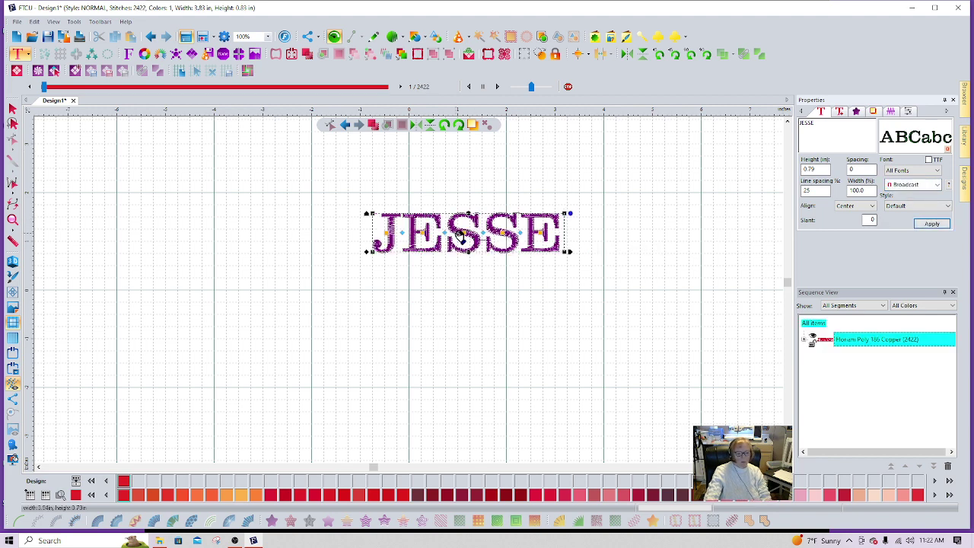
Try shifting the first S slightly within the text object and undo that move
click(461, 236)
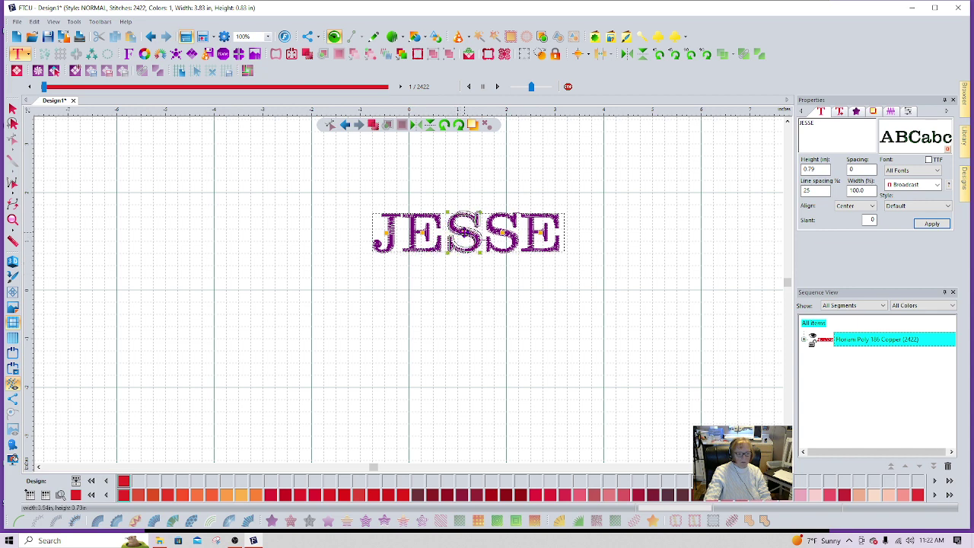
drag(464, 232, 466, 231)
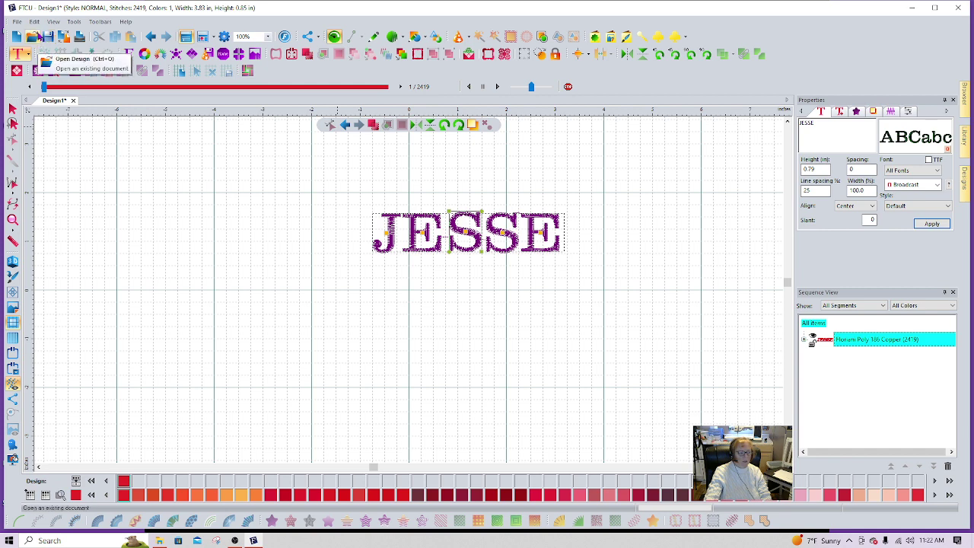
click(151, 37)
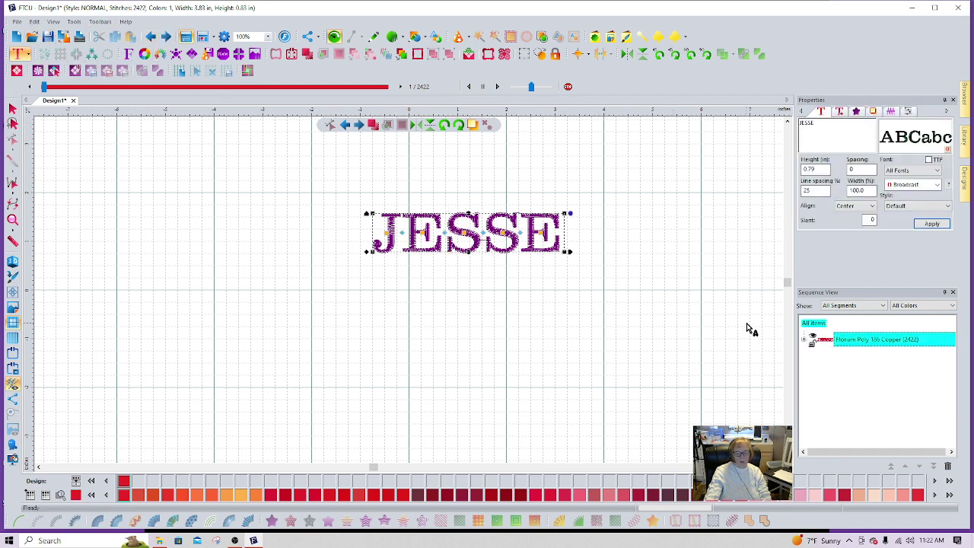
Select the whole lettering and move it down and left to the vertical middle of the page
click(815, 330)
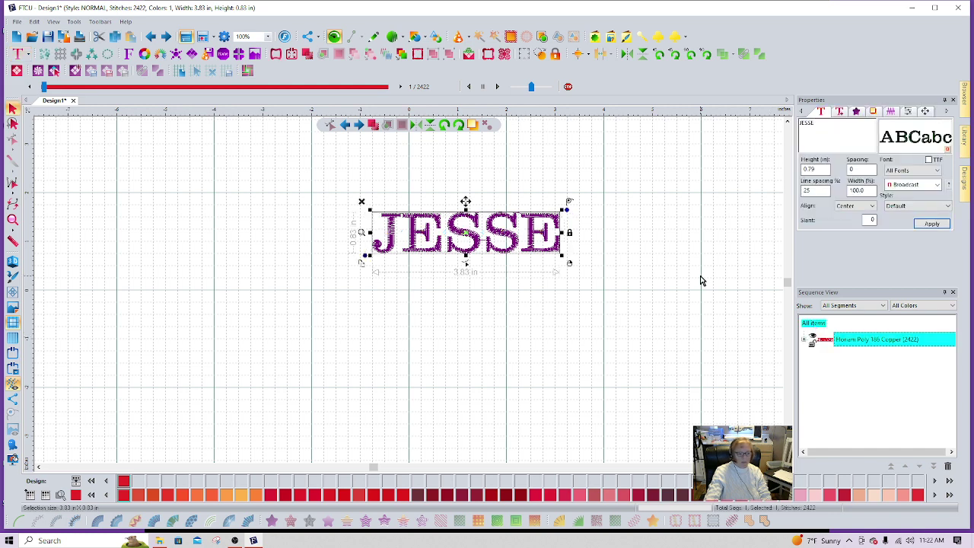
drag(468, 240, 431, 296)
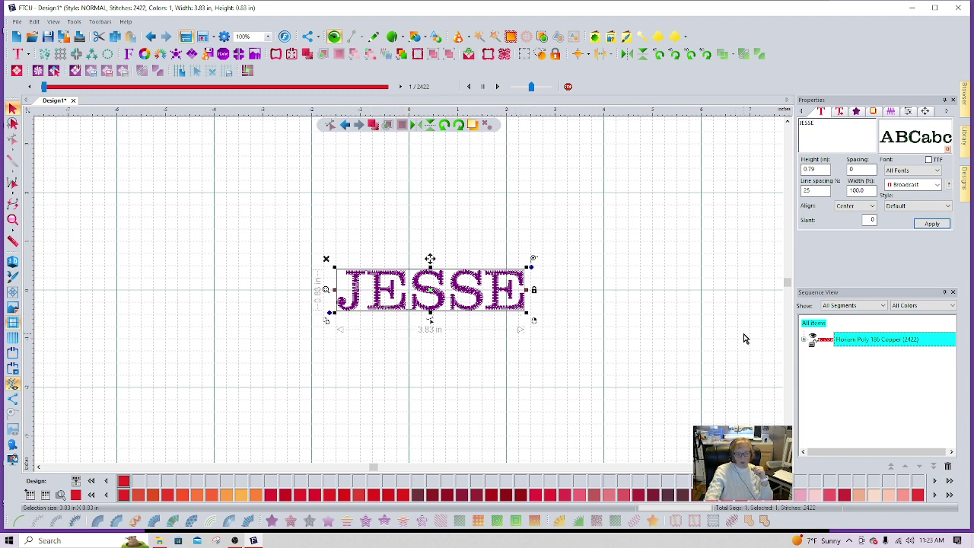
Break up the text object into separate letters and expand its thread colour entry to list them
click(807, 341)
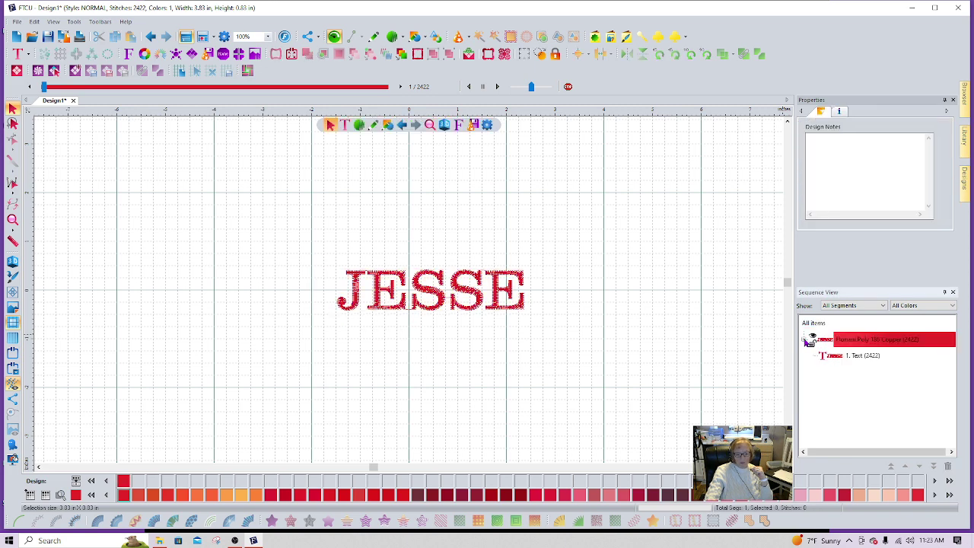
click(849, 358)
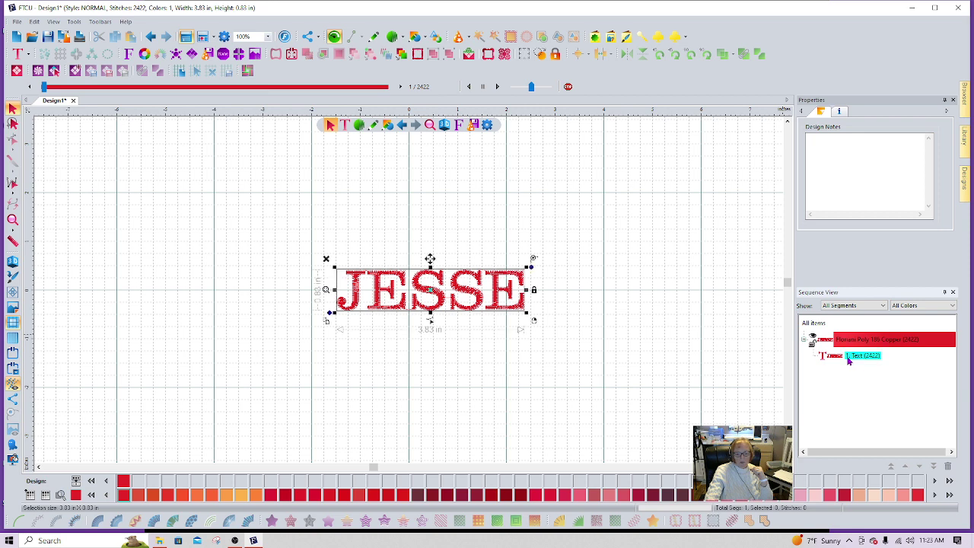
right_click(849, 360)
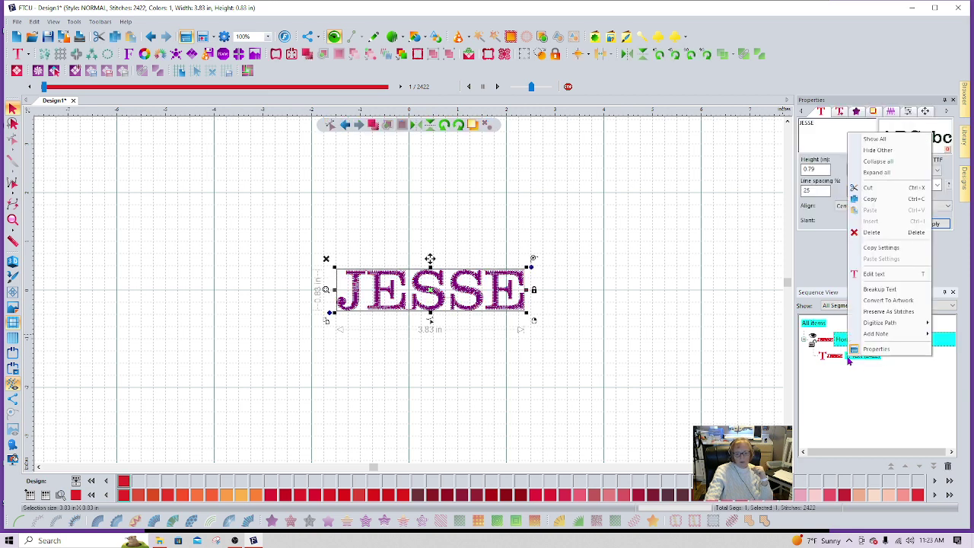
click(861, 288)
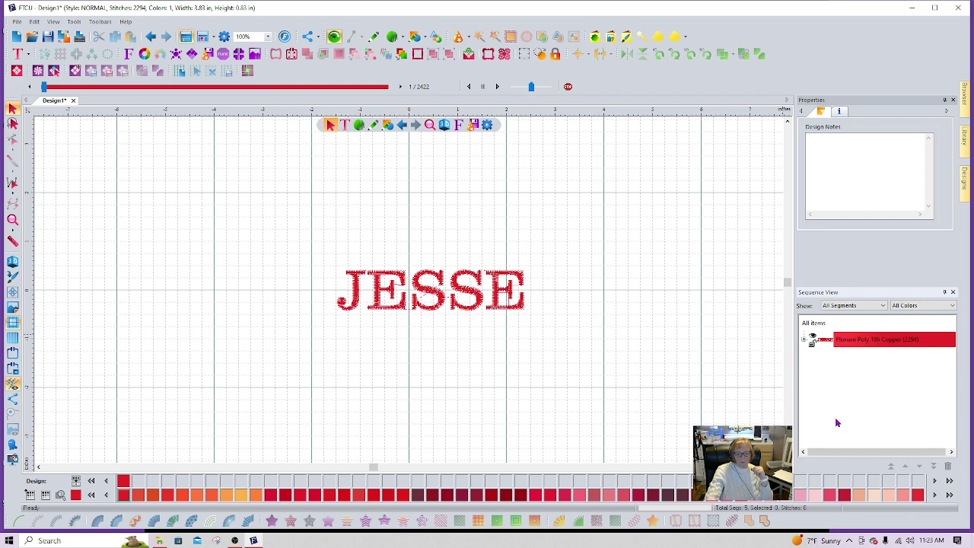
click(805, 343)
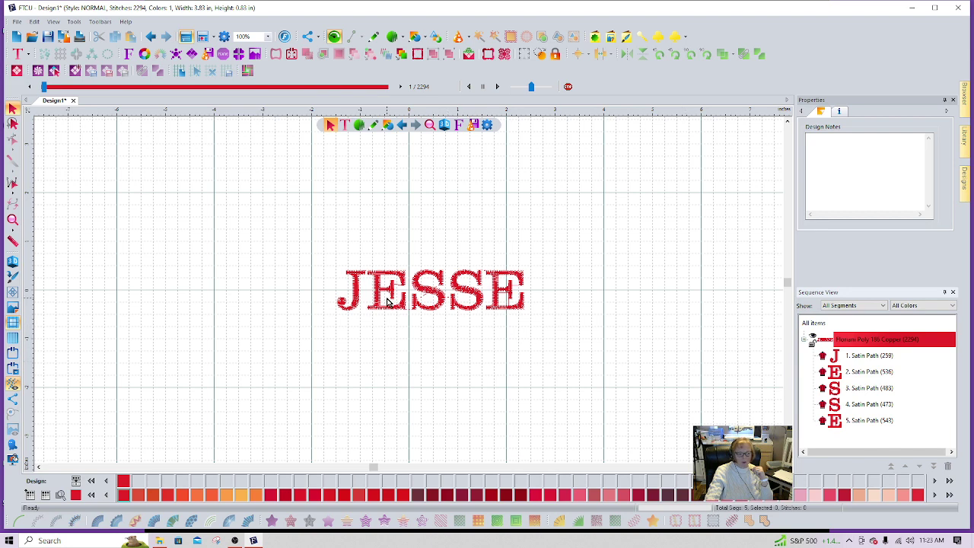
Try moving the first E down and the second S up as separate letters, and undo both moves
drag(386, 296, 389, 310)
drag(472, 298, 476, 278)
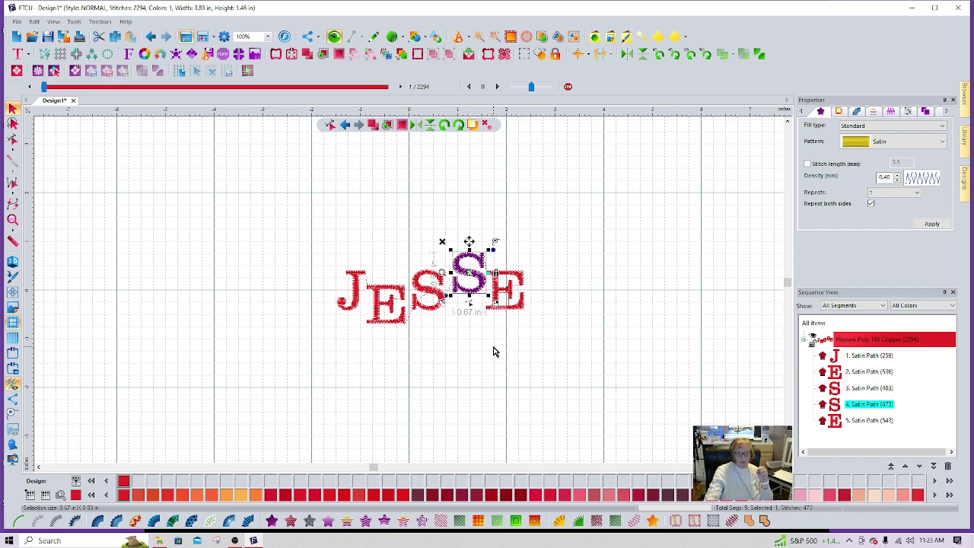
click(151, 37)
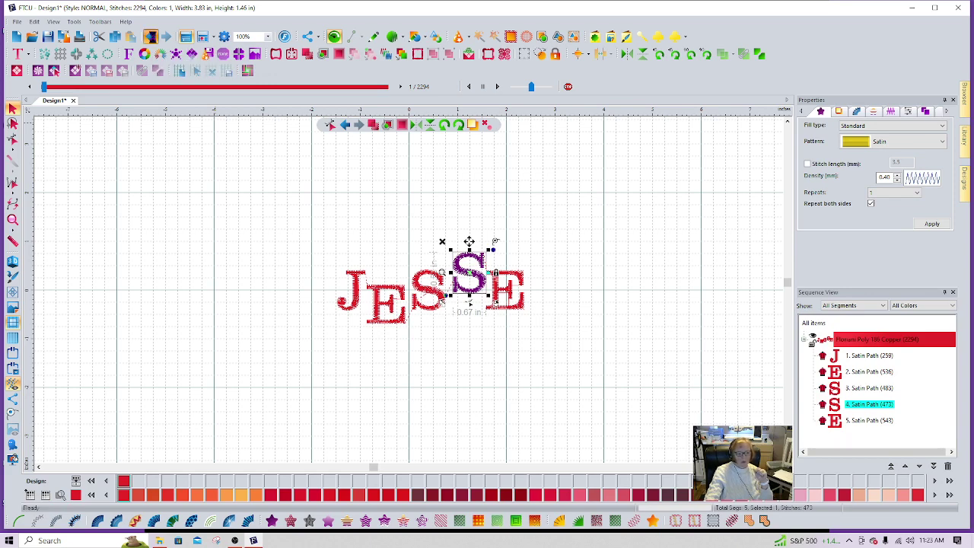
click(152, 36)
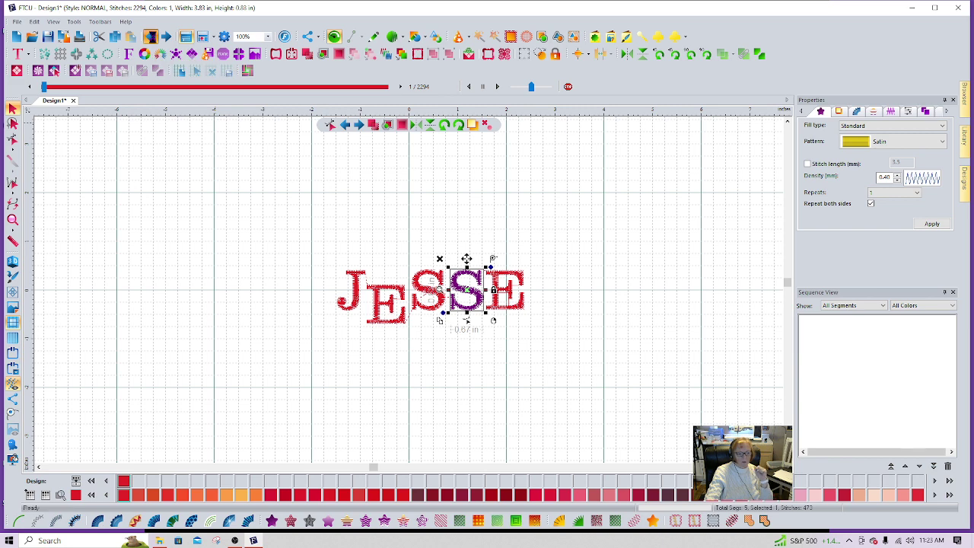
Show the embroidery hoop around the design and clear the selection
click(12, 353)
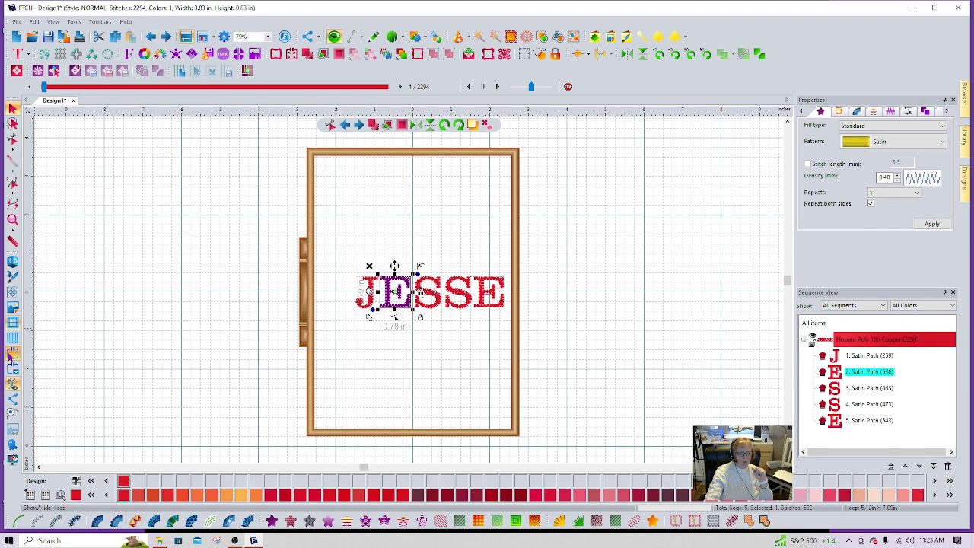
click(461, 370)
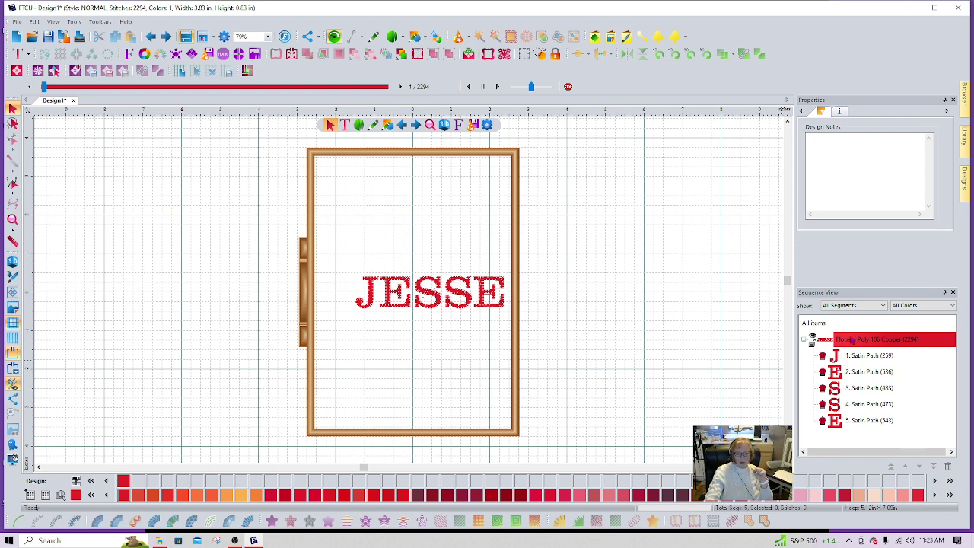
Combine all five letters into a single object and move it left to centre it in the hoop
right_click(851, 340)
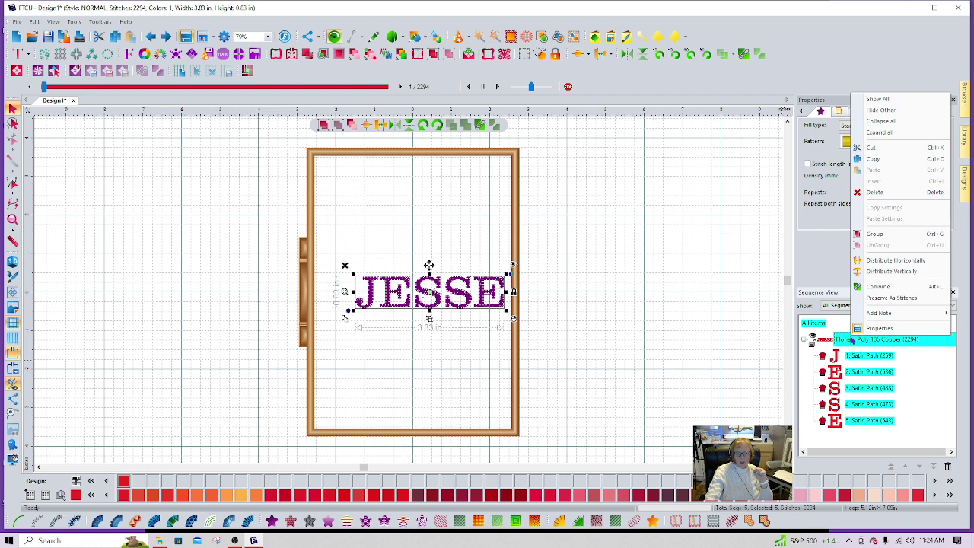
click(879, 288)
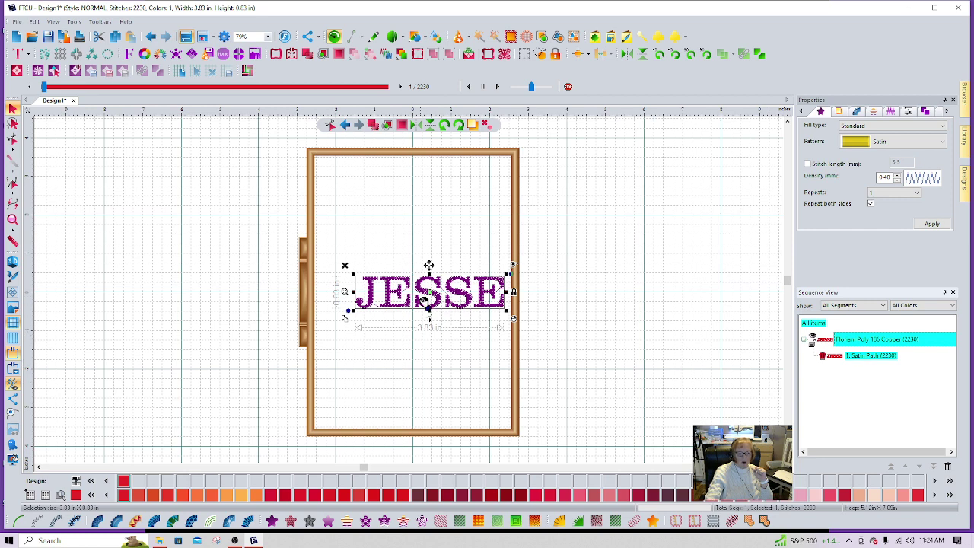
mouse_move(435, 299)
mouse_down()
mouse_move(399, 295)
mouse_move(416, 299)
mouse_up()
click(574, 324)
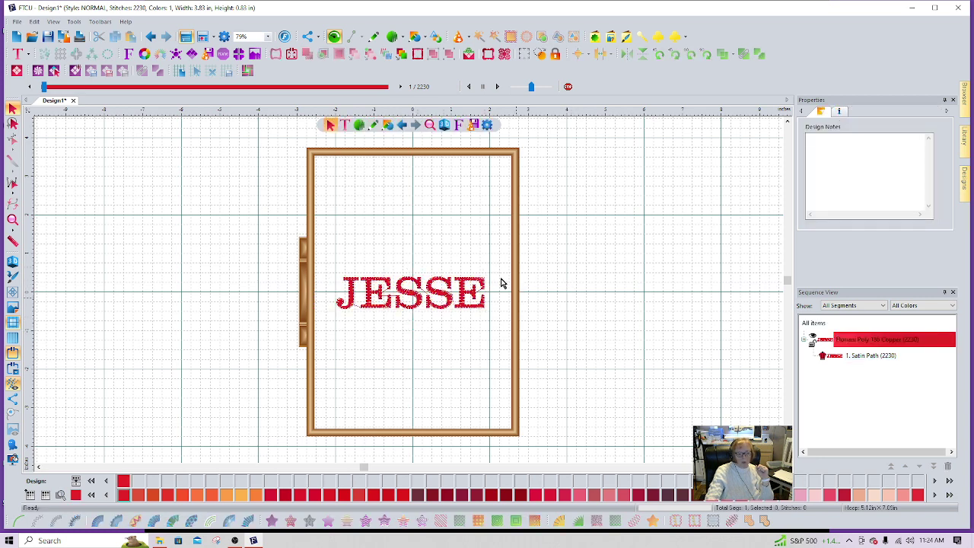
Add an Auto Nap Blocker behind the combined lettering, offset from its outlines and without a finishing run
click(864, 342)
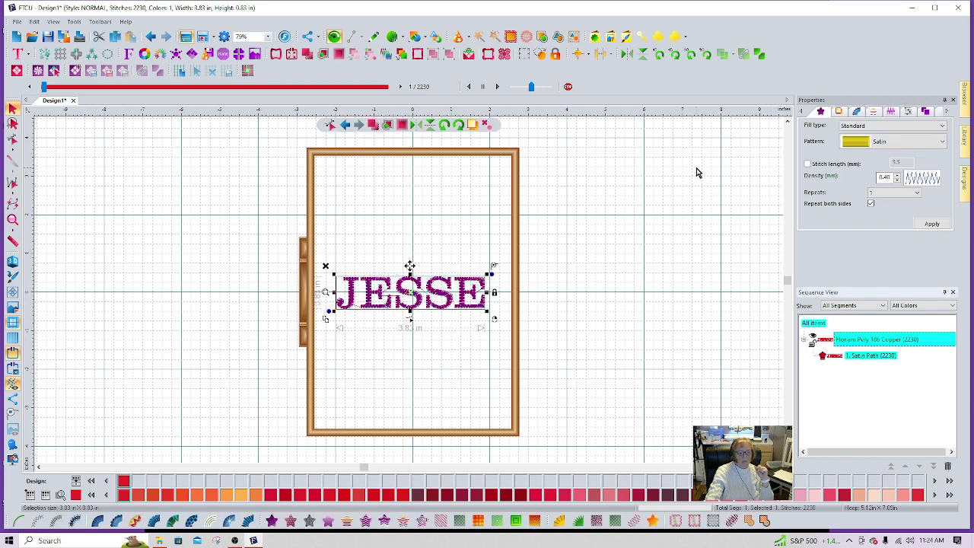
click(510, 38)
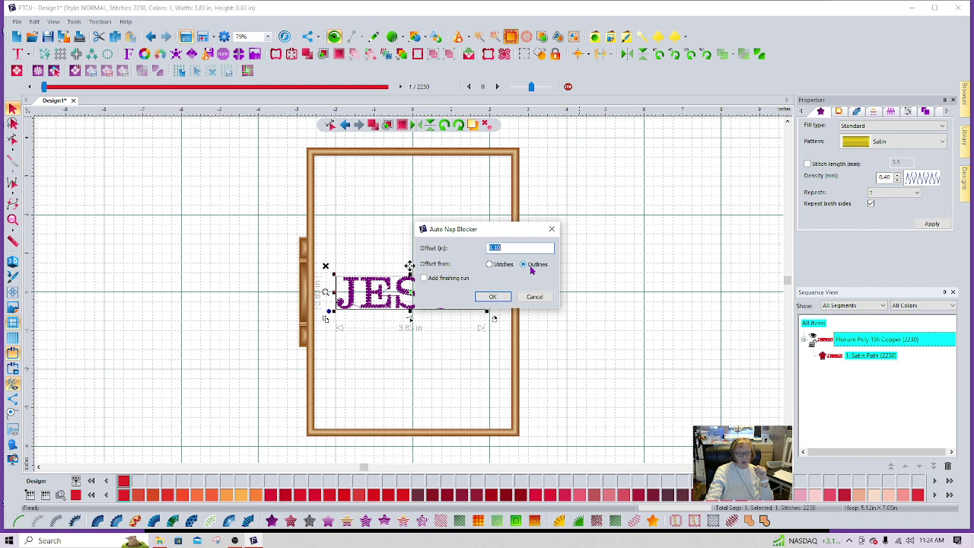
click(493, 297)
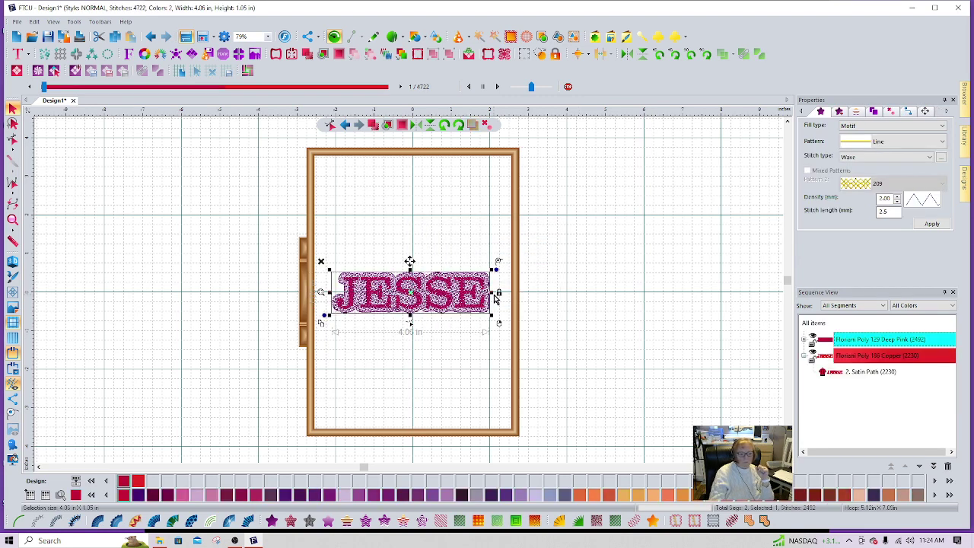
Change the nap blocker's thread colour to Floriani Poly 783 Sahara Tan and deselect it
click(746, 370)
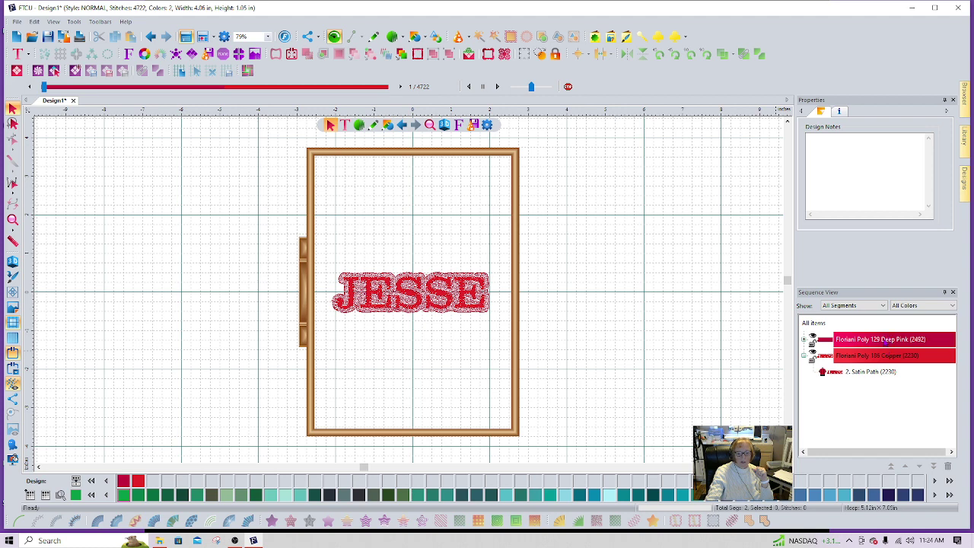
click(885, 342)
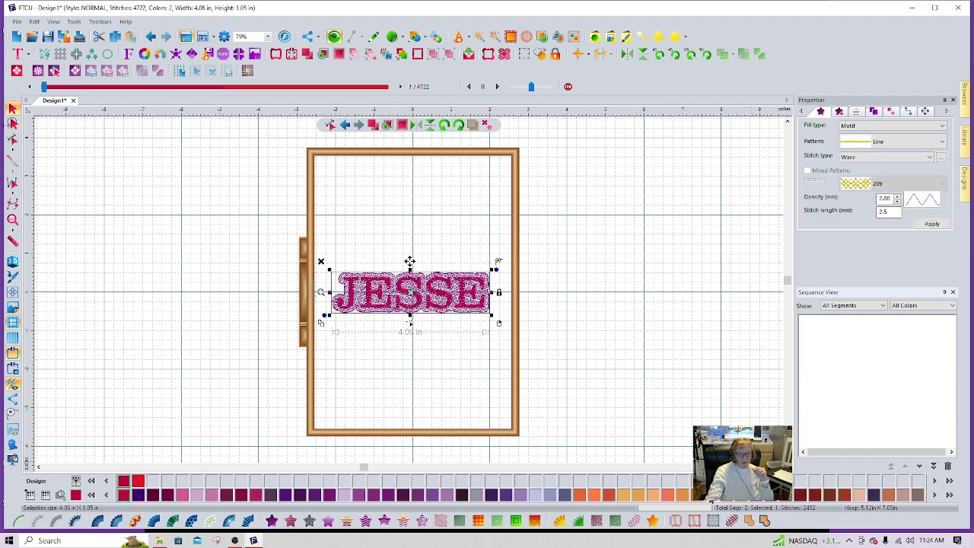
click(683, 346)
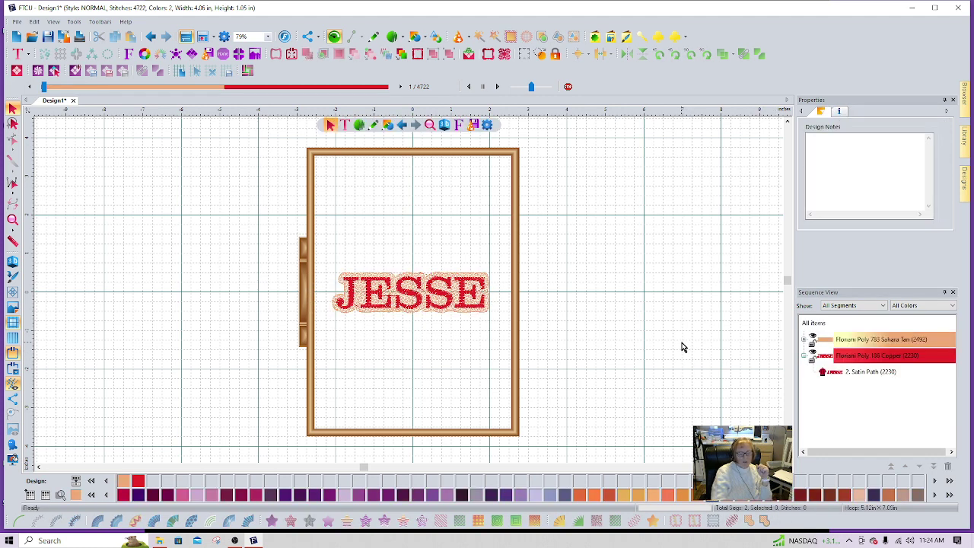